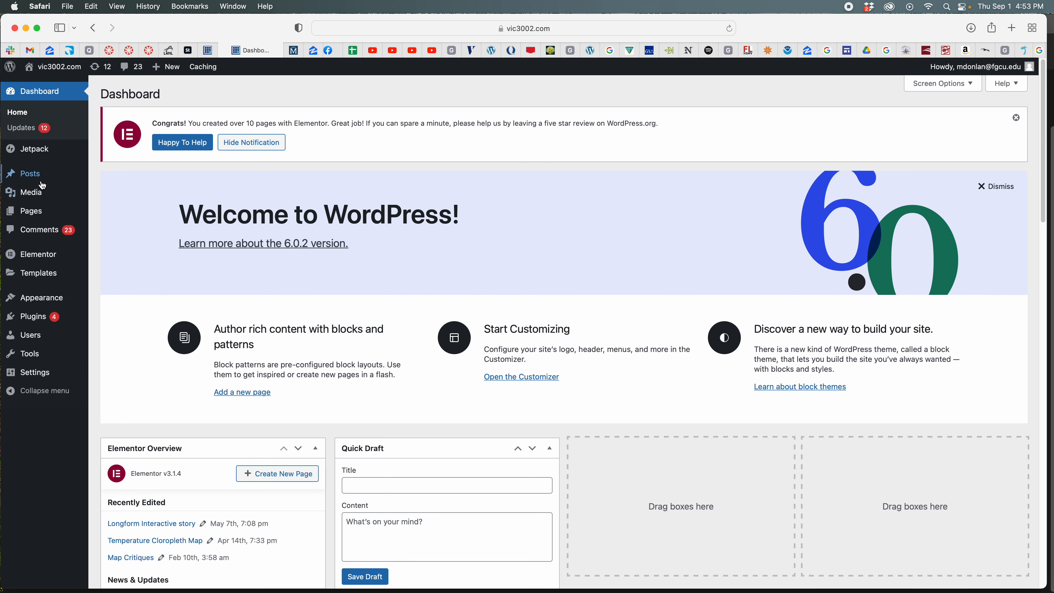
Create a new post and fill its body with all the paragraphs copied from the profile text document in Pages.
mouse_move(19, 181)
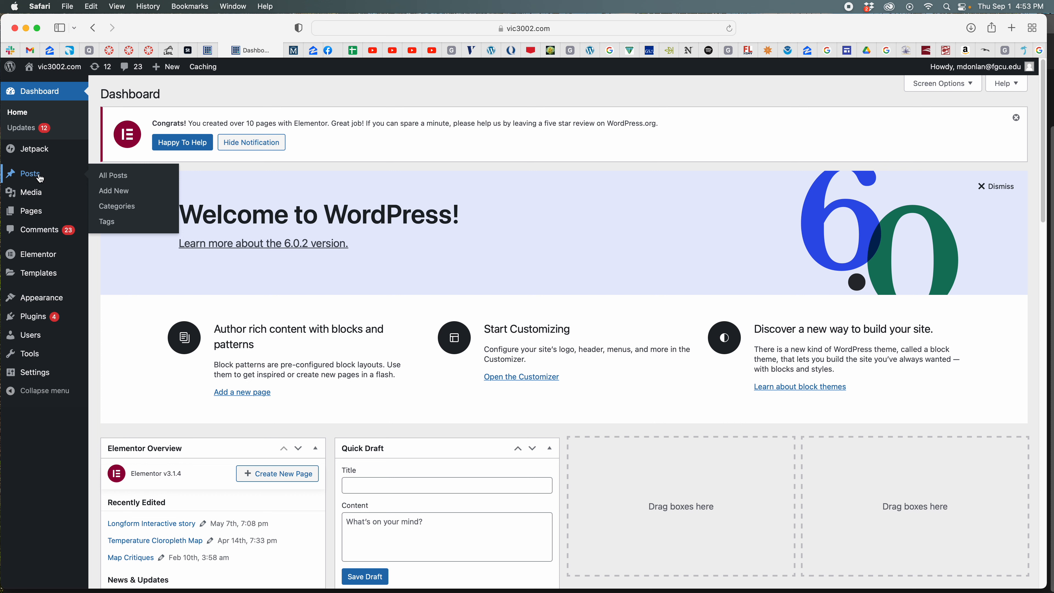
left_click(114, 192)
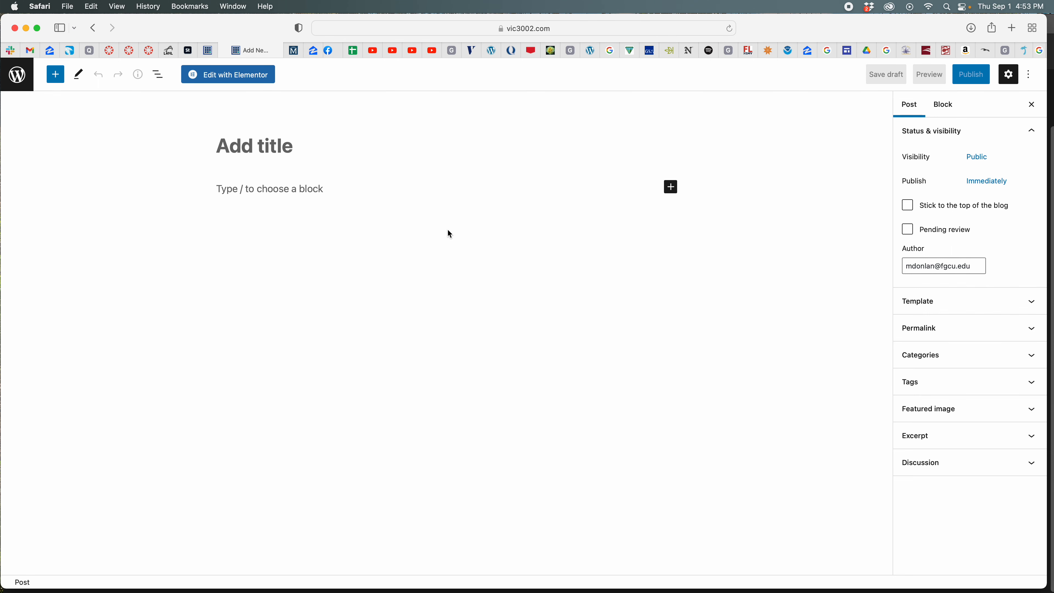
mouse_move(494, 589)
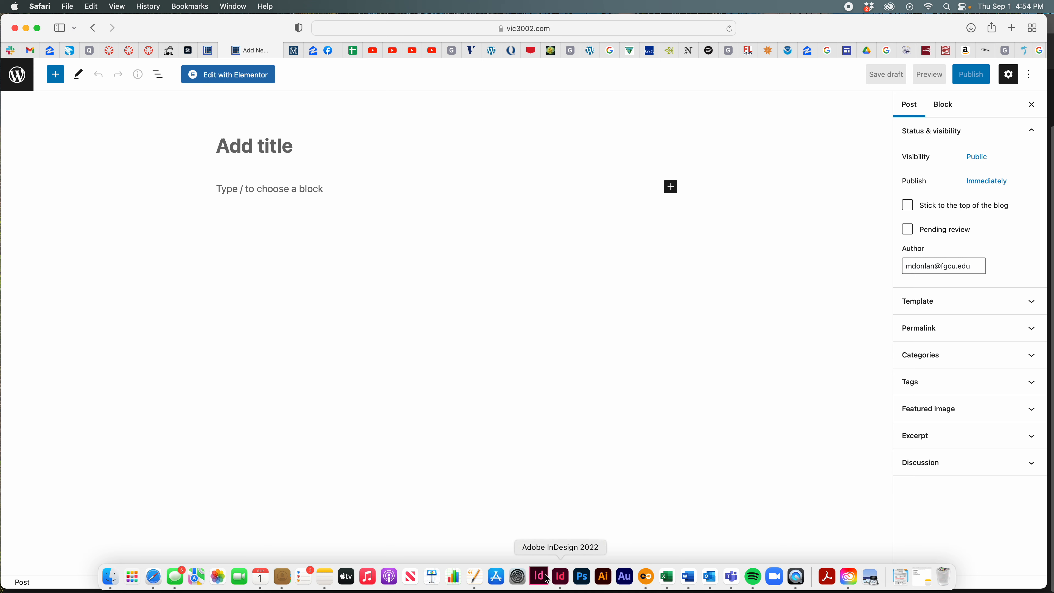
left_click(478, 584)
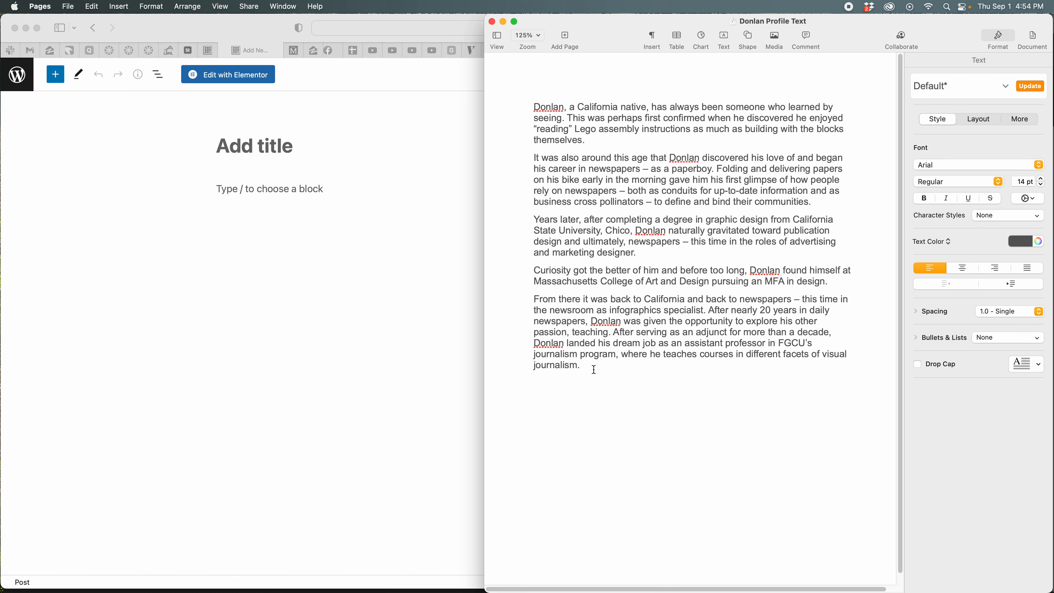
left_click_drag(594, 370, 505, 104)
key("super+c")
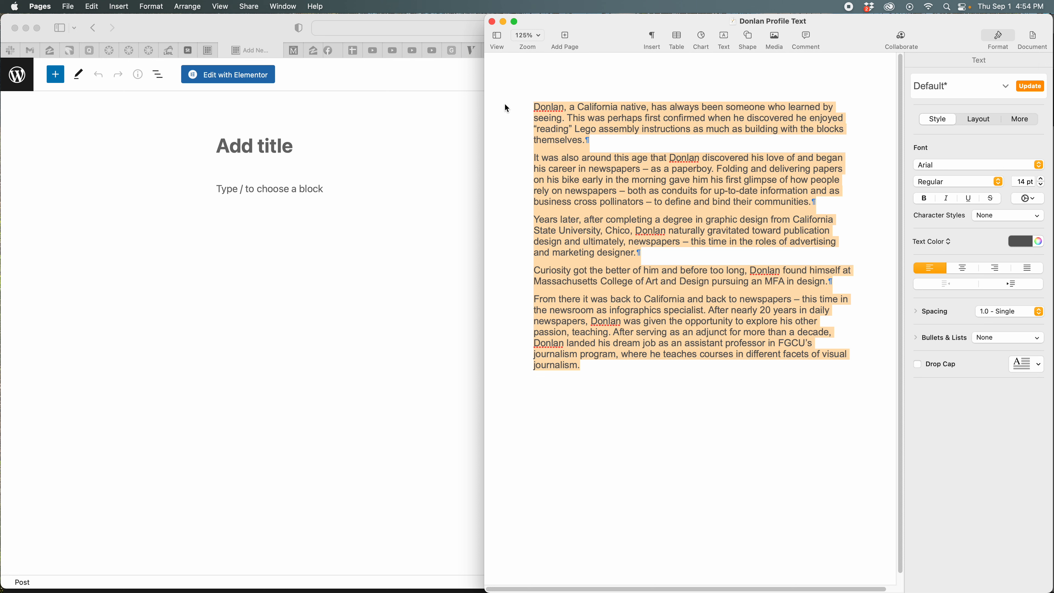
left_click(337, 189)
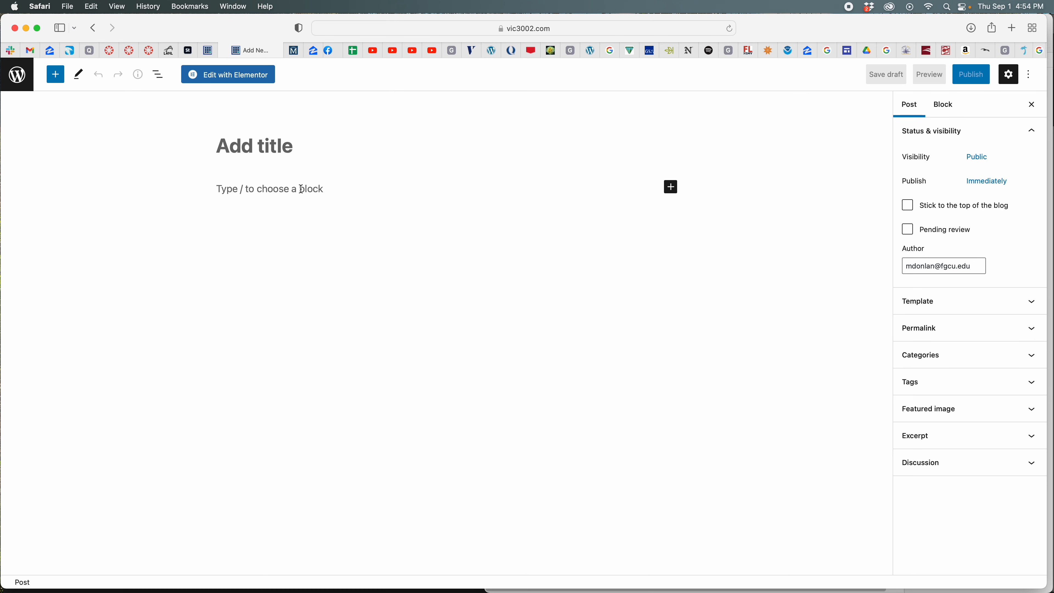
left_click(287, 188)
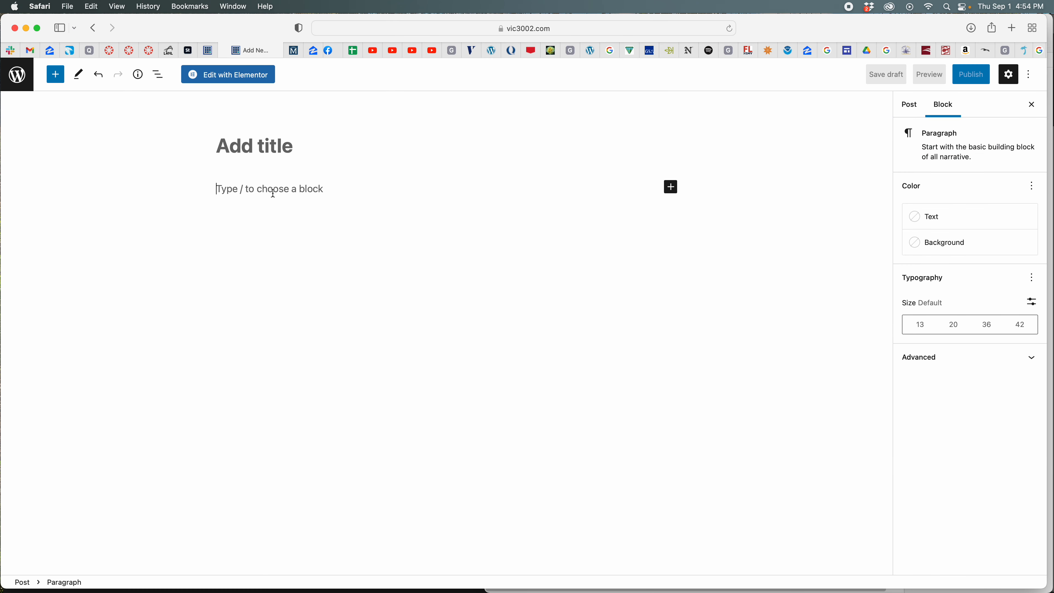
key("super+v")
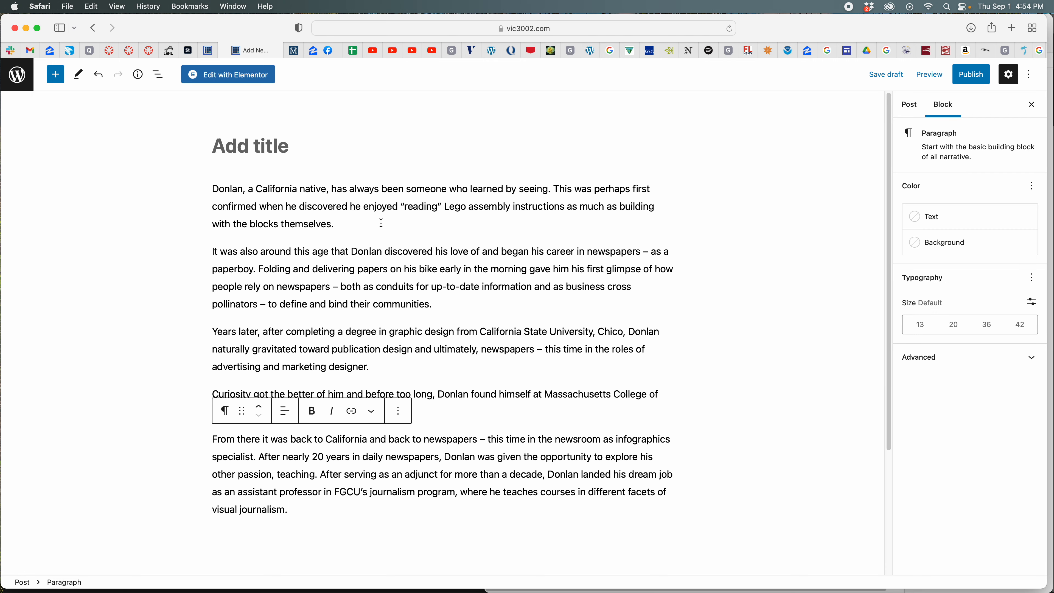
Title the post "A man for all seasons".
left_click(232, 147)
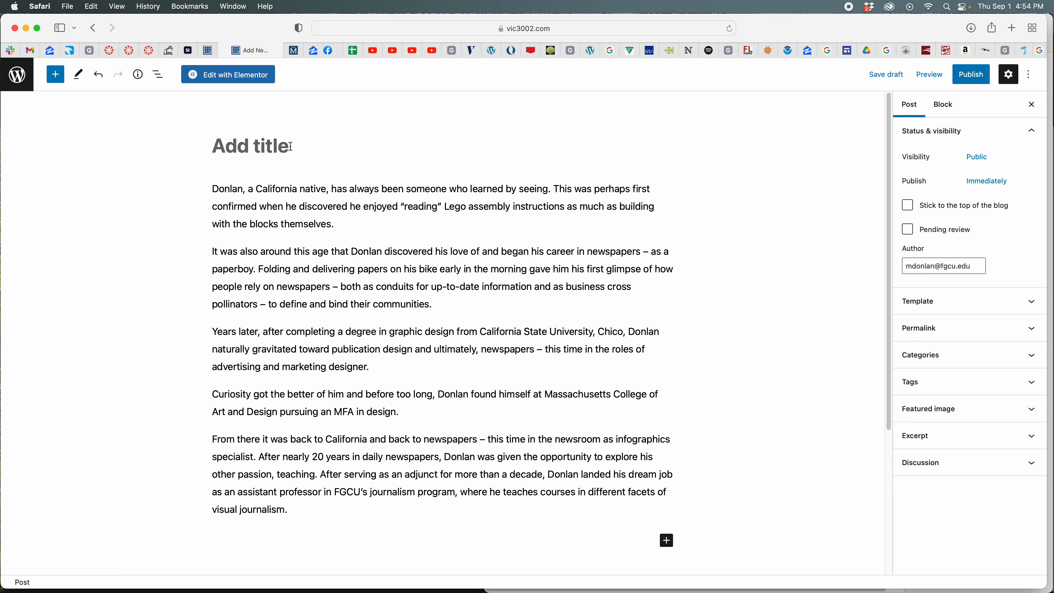
type("A")
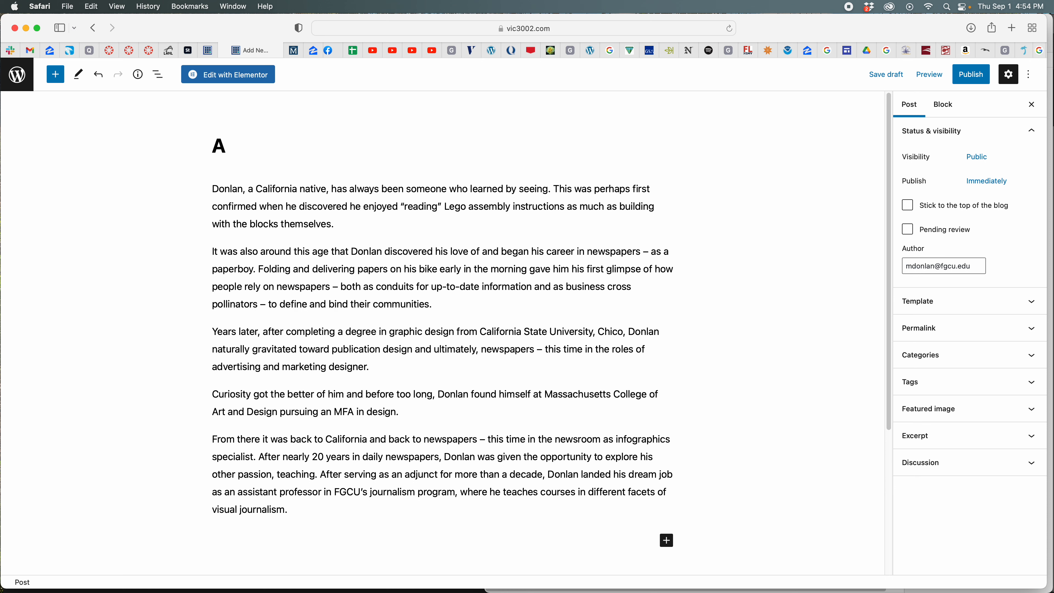
type(" man for all")
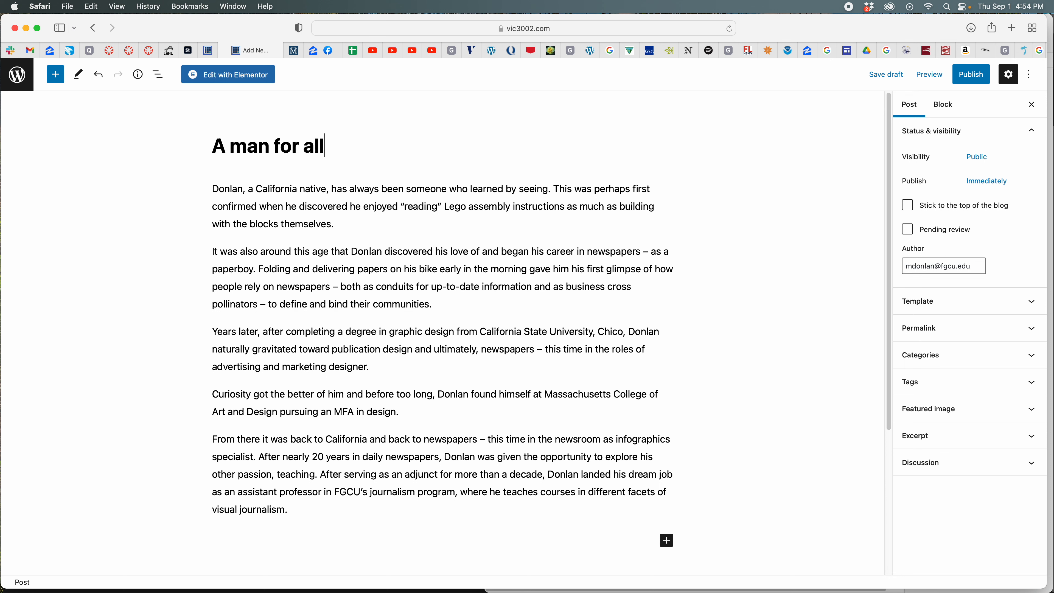
type(" seasons")
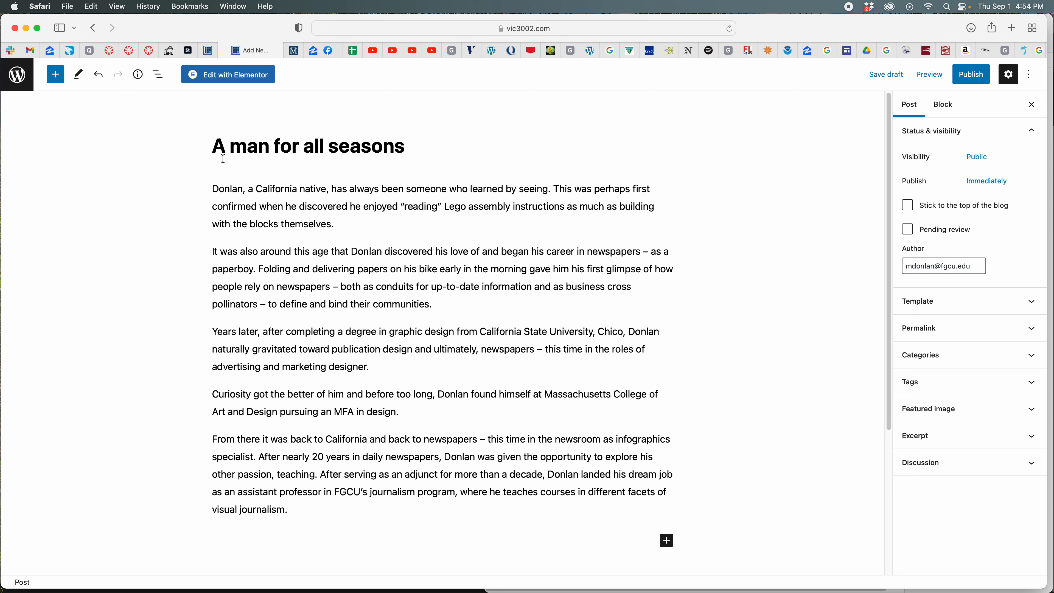
Upload the author's mug shot PNG from the Desktop and set it as the post's featured image.
scroll(417, 332, "down", 5)
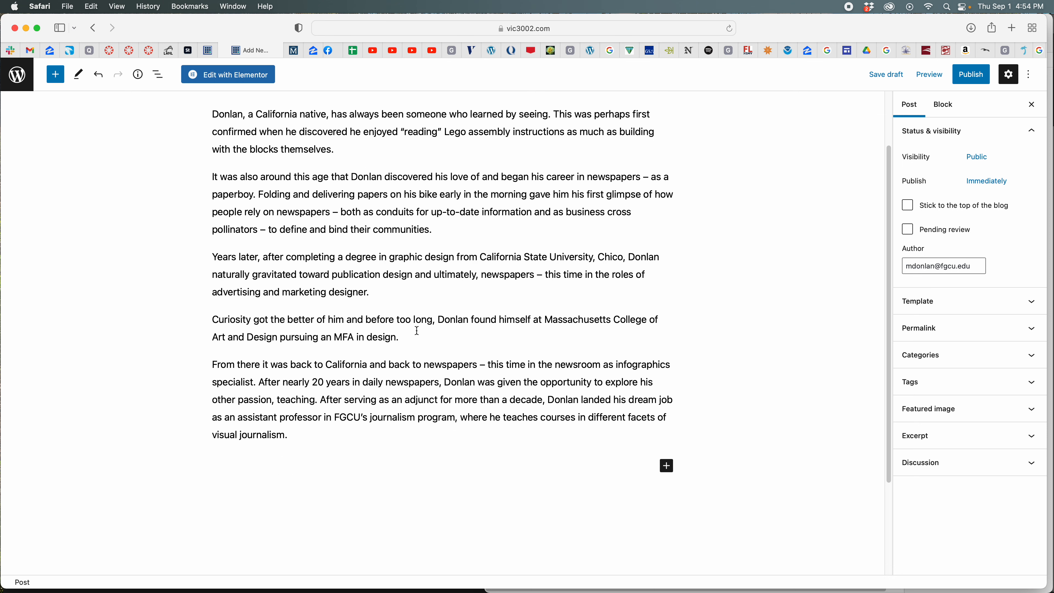
scroll(418, 330, "up", 5)
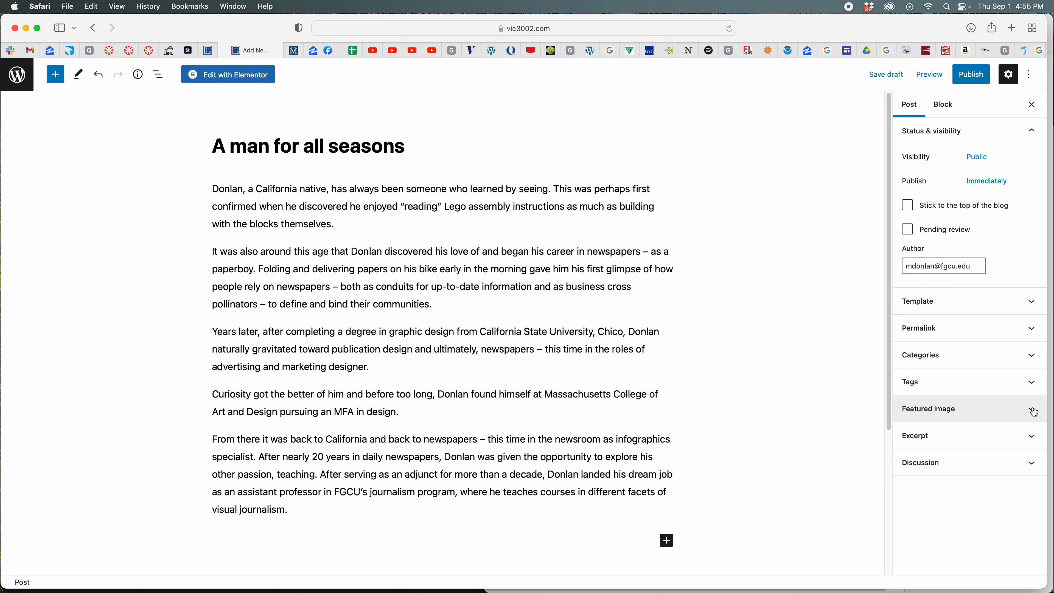
left_click(1019, 411)
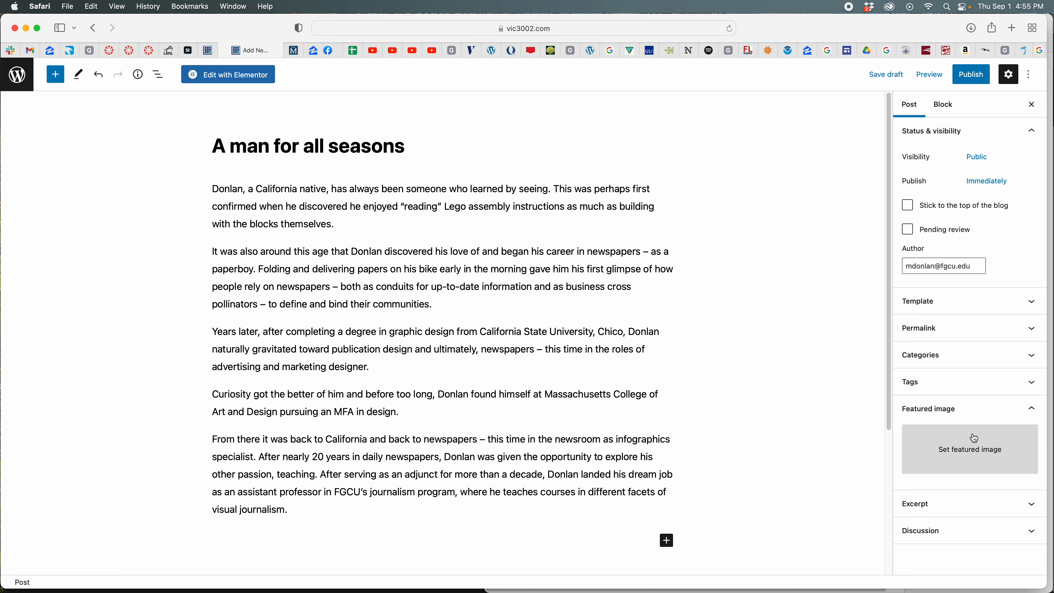
left_click(969, 451)
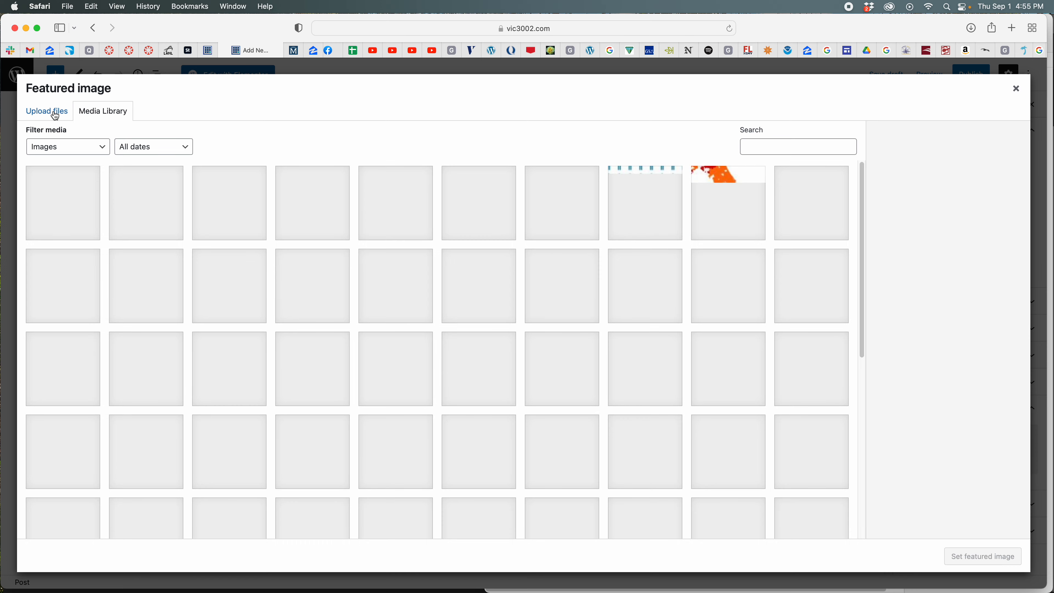
left_click(54, 115)
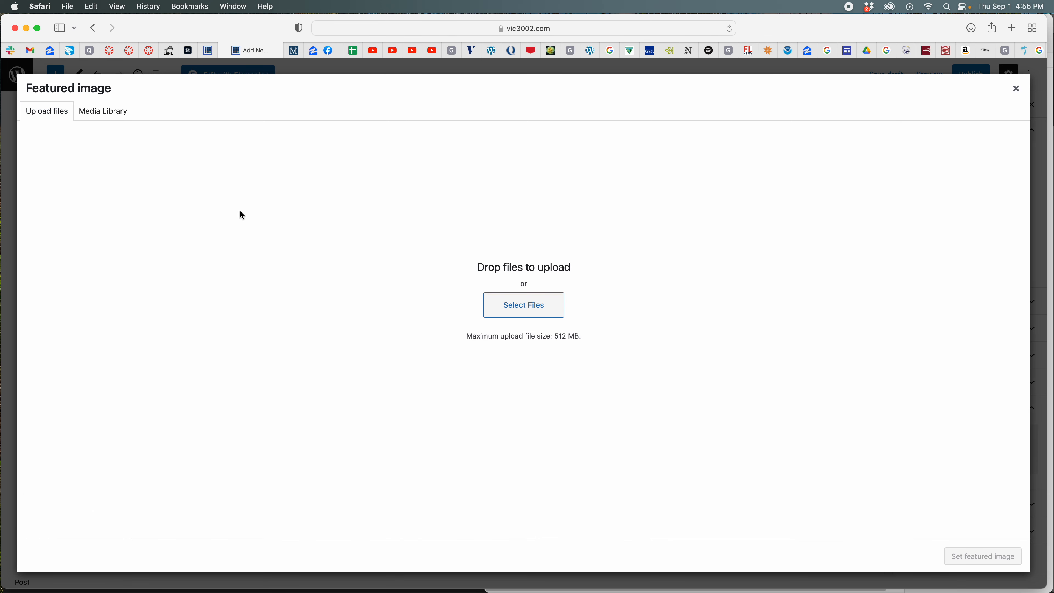
left_click(527, 309)
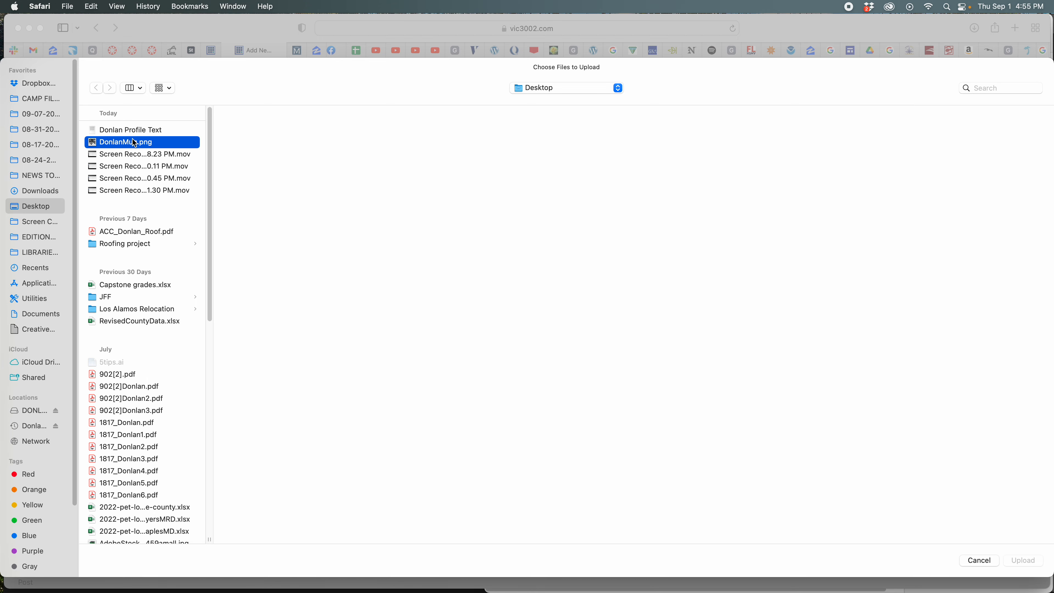
left_click(135, 143)
left_click(1026, 562)
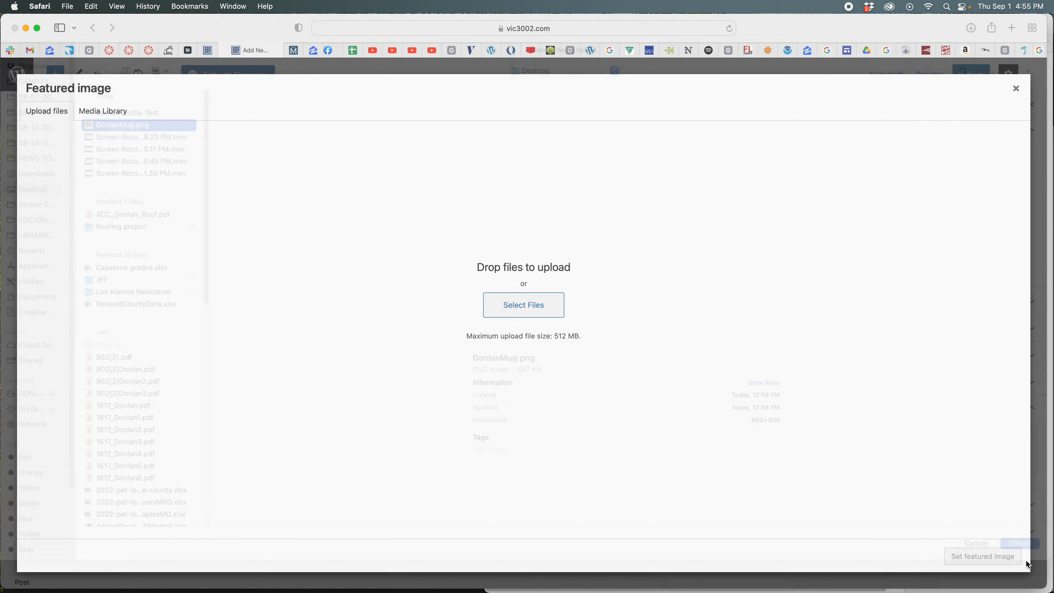
mouse_move(149, 54)
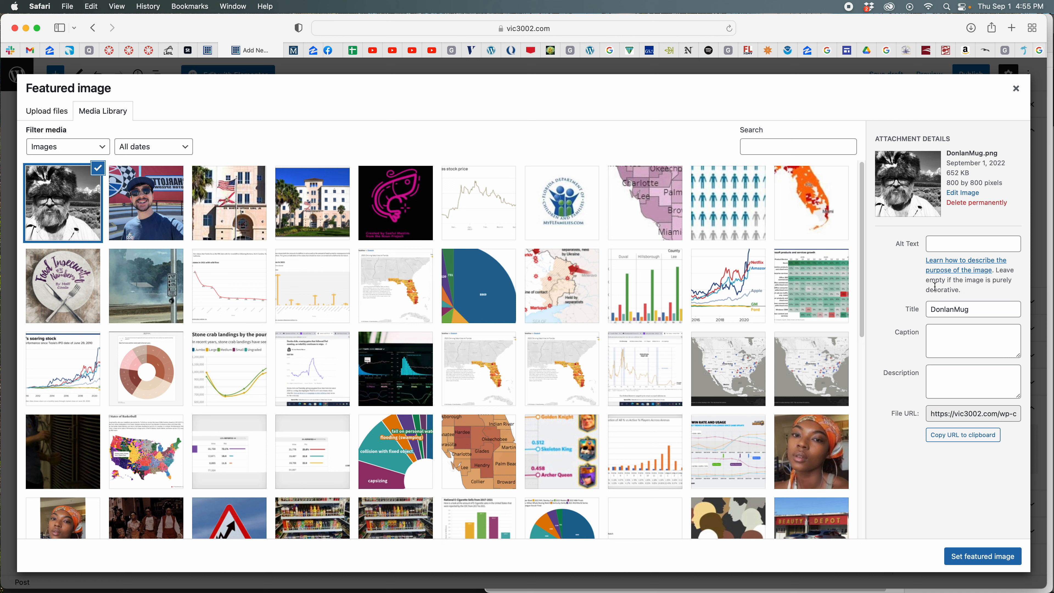
left_click(982, 558)
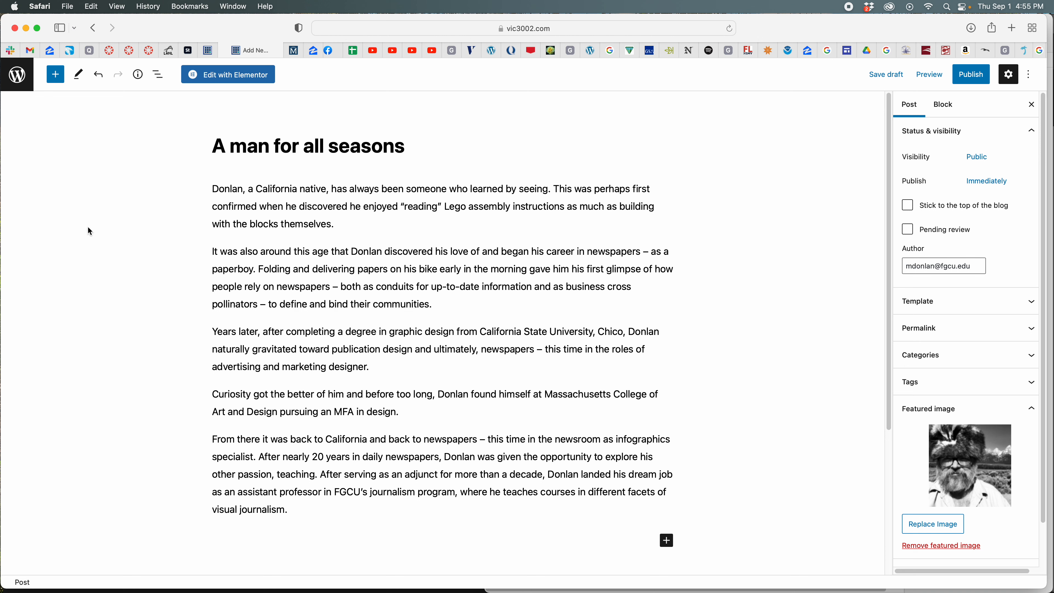
Assign the post to the "About Me FALL 2022" category.
mouse_move(427, 321)
left_click(959, 356)
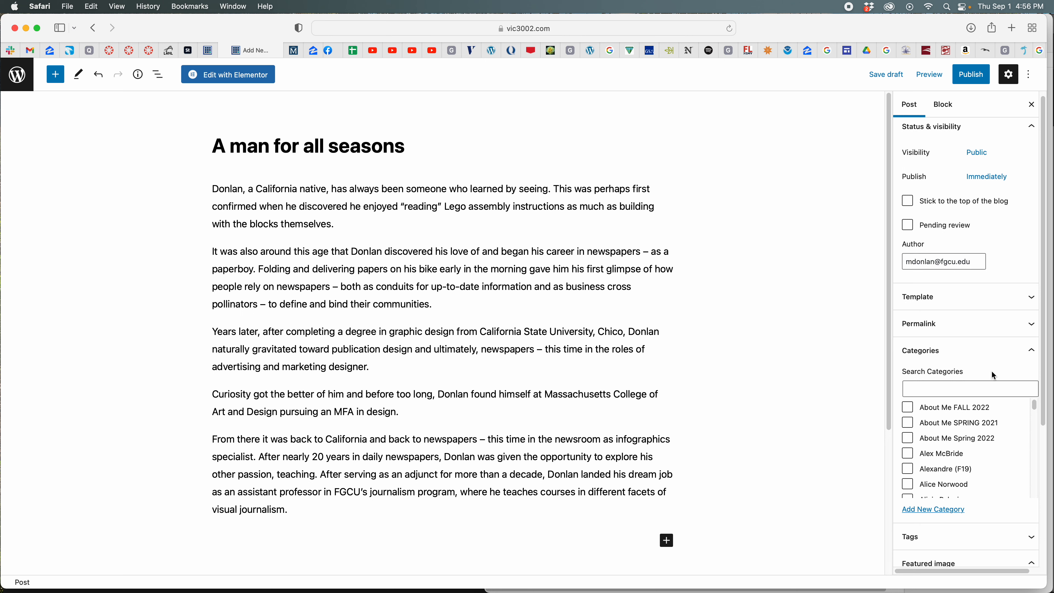
scroll(982, 373, "down", 4)
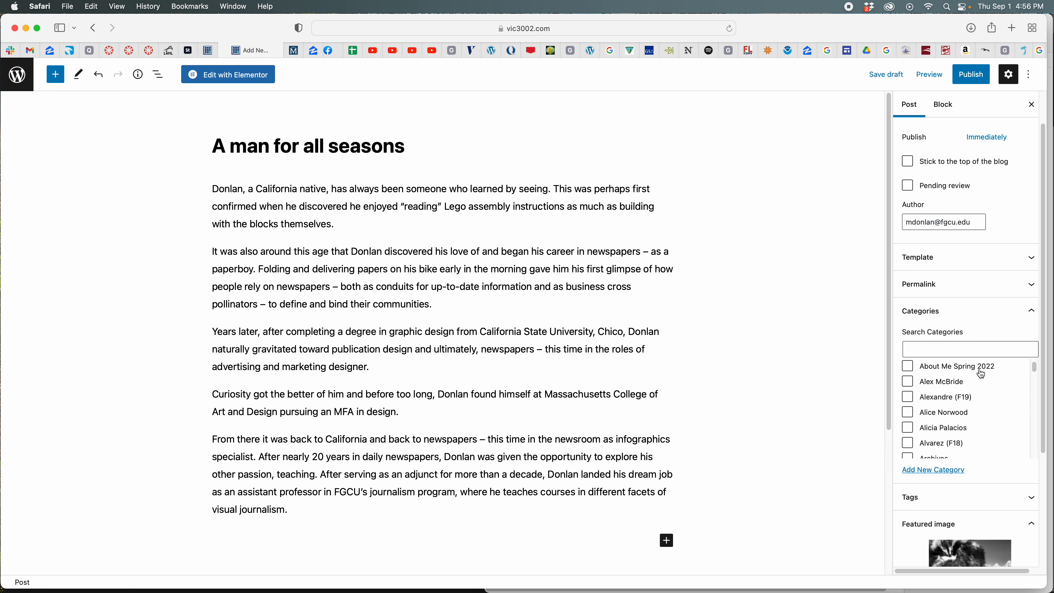
scroll(982, 373, "up", 1)
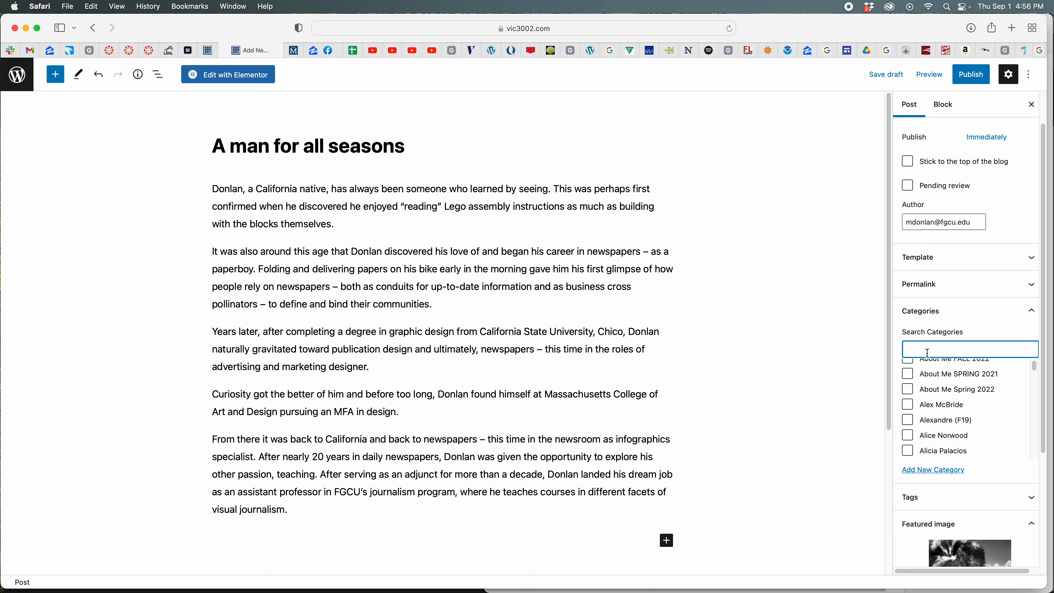
scroll(932, 384, "up", 2)
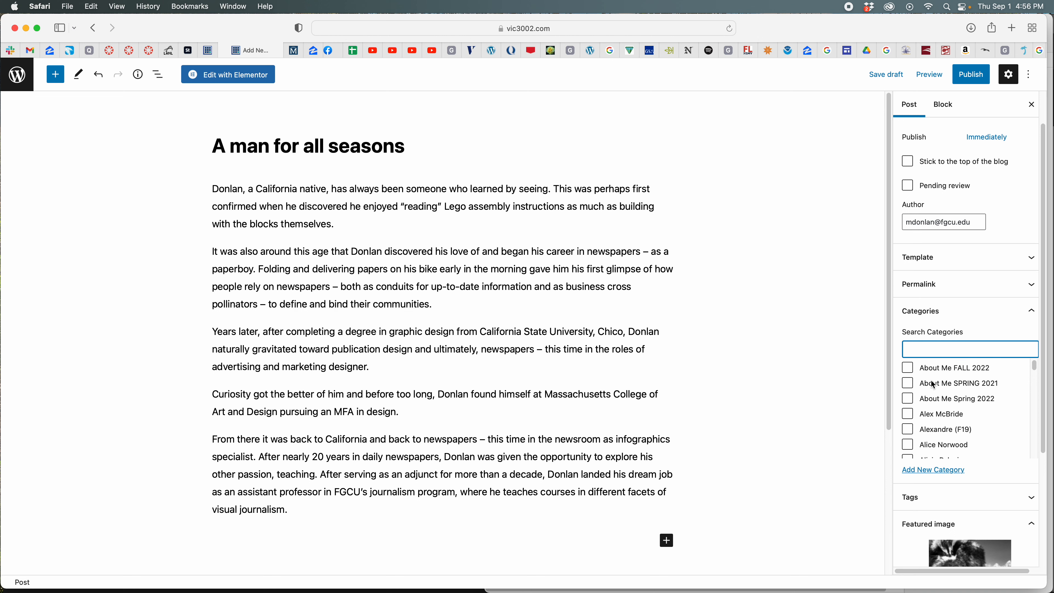
left_click(909, 368)
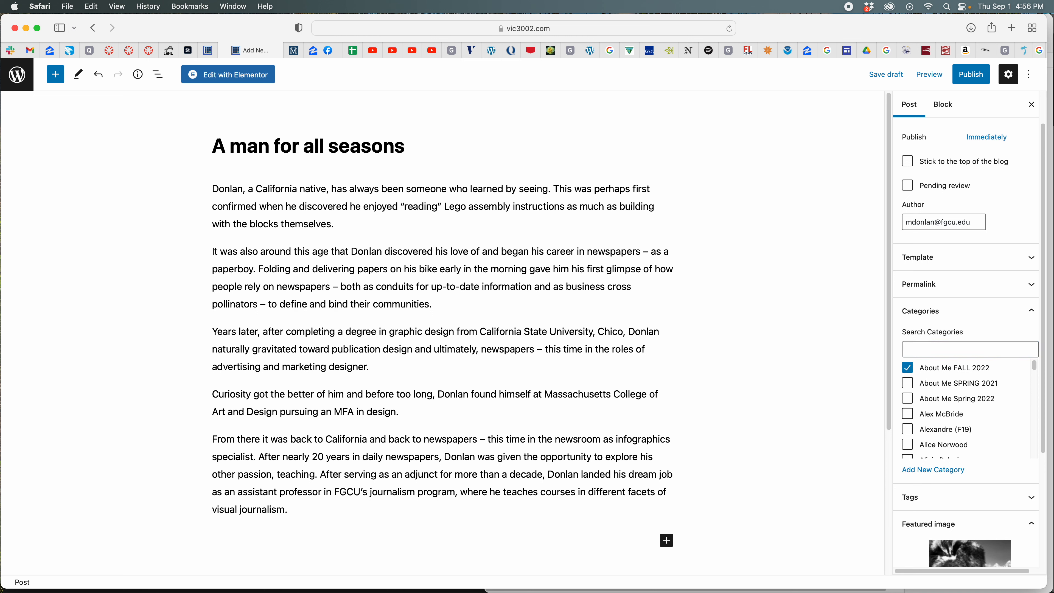
Search the categories for the author's surname and also assign the post to the category with the author's full name.
left_click(950, 346)
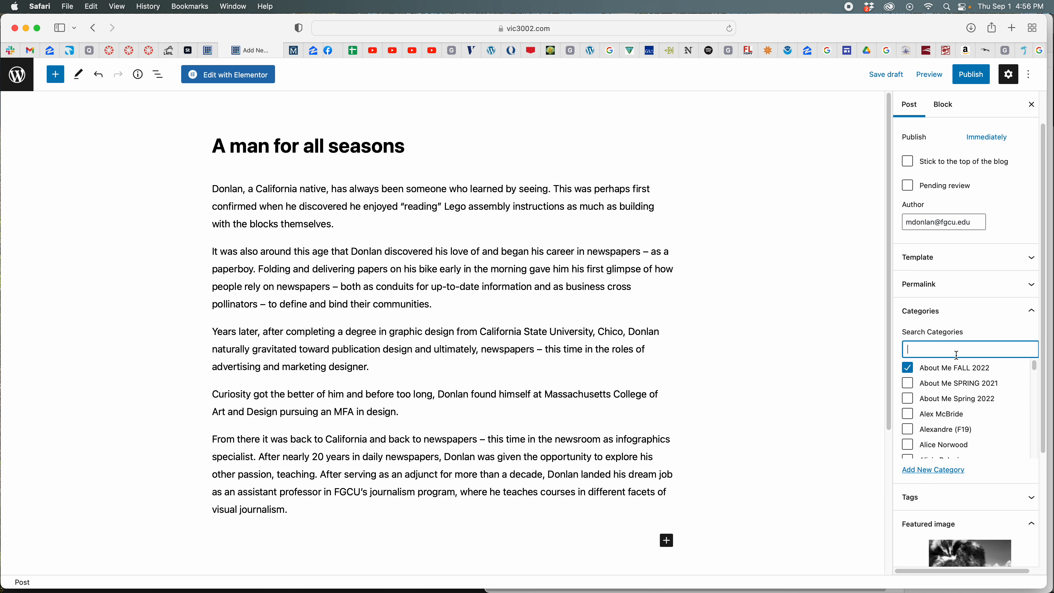
type("donlan")
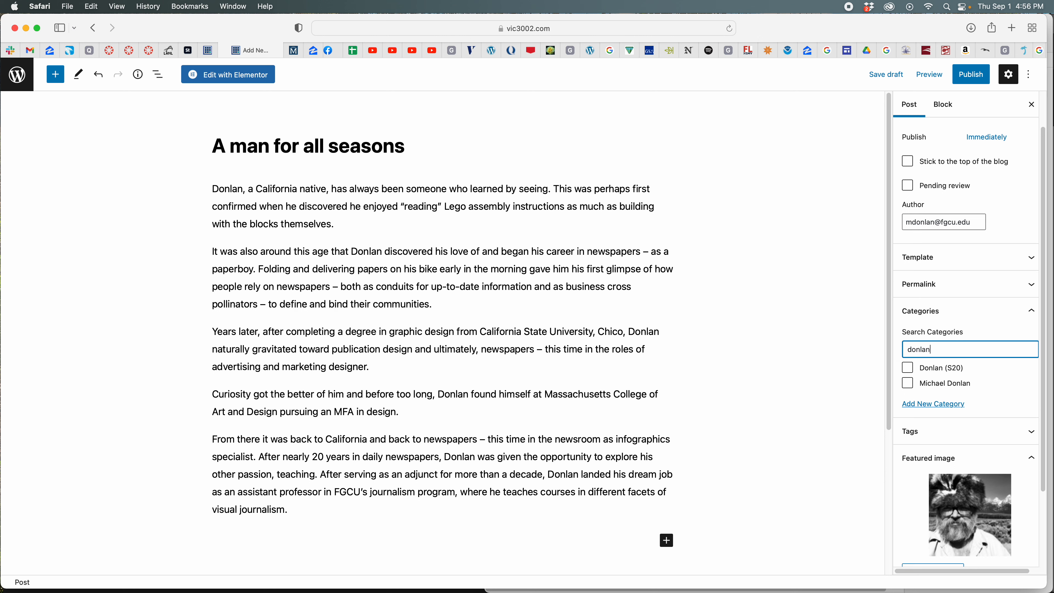
left_click(908, 384)
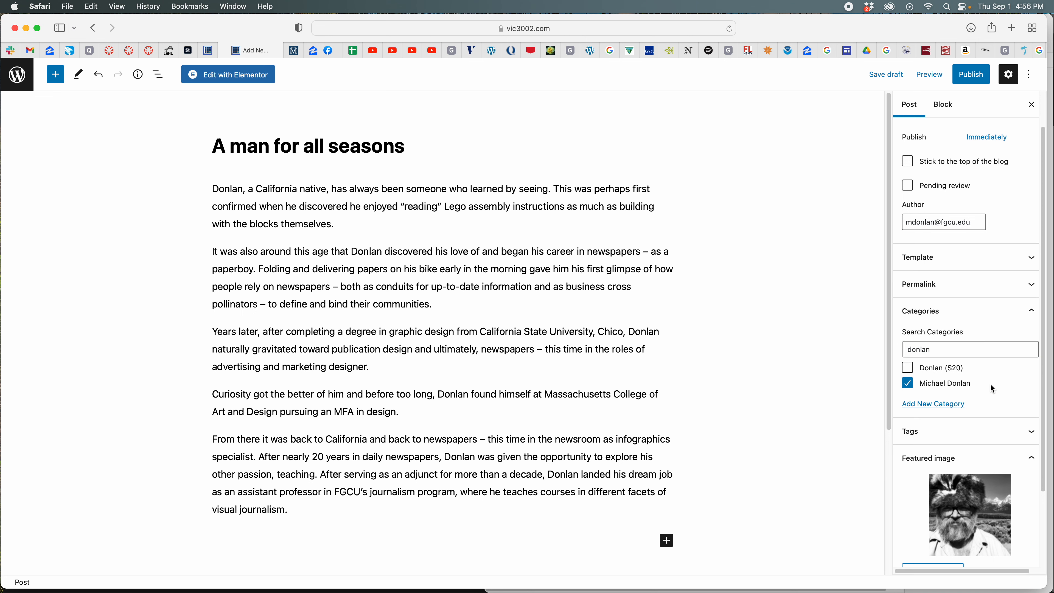
scroll(991, 386, "down", 4)
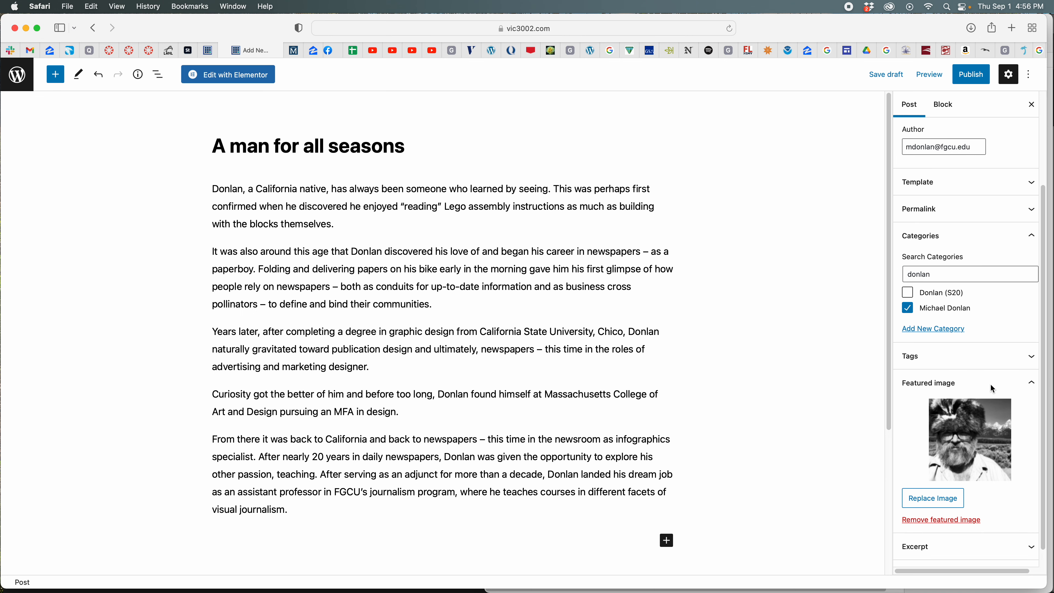
scroll(991, 386, "up", 3)
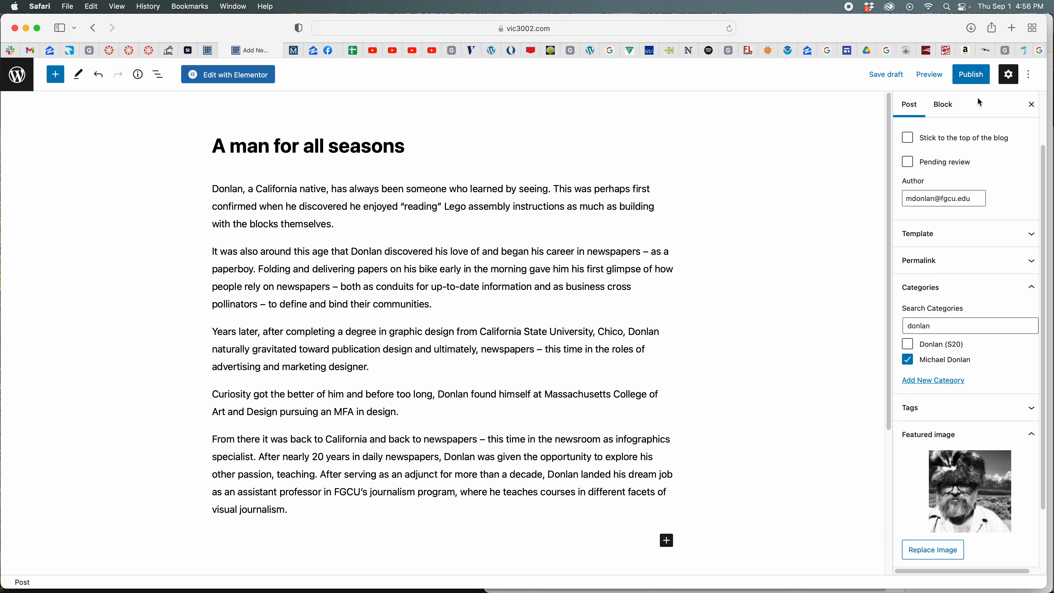
Publish the post and review its live page, including the featured image, body text and category line.
left_click(971, 74)
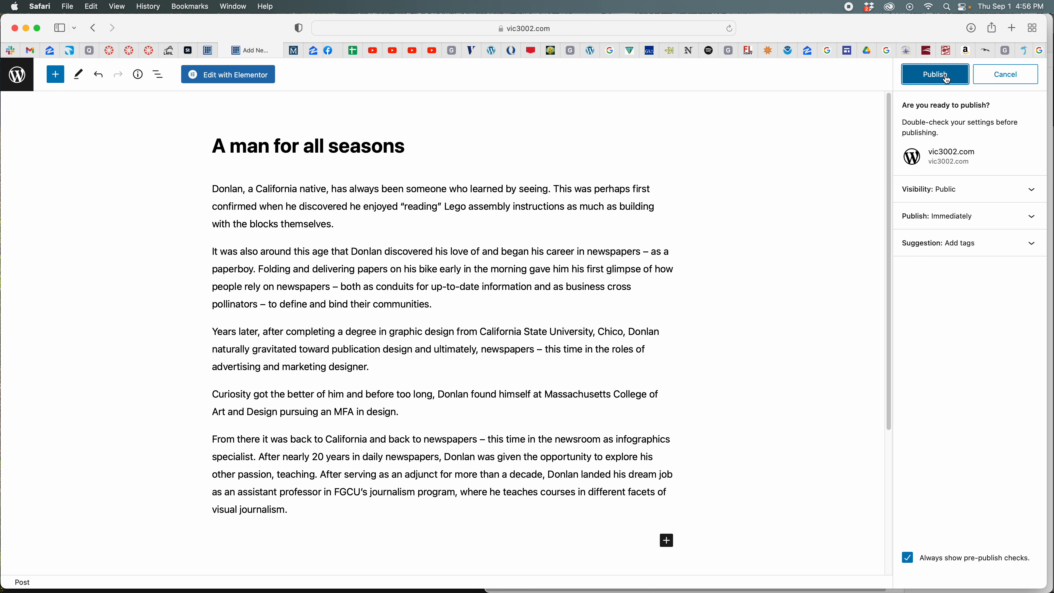
left_click(937, 75)
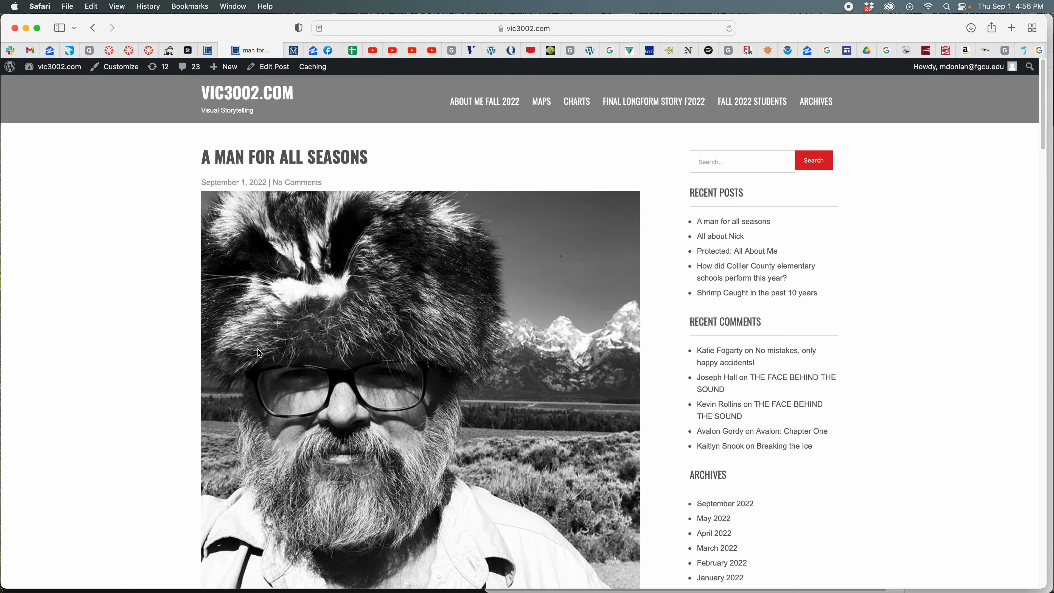
scroll(257, 348, "down", 5)
scroll(257, 348, "down", 5)
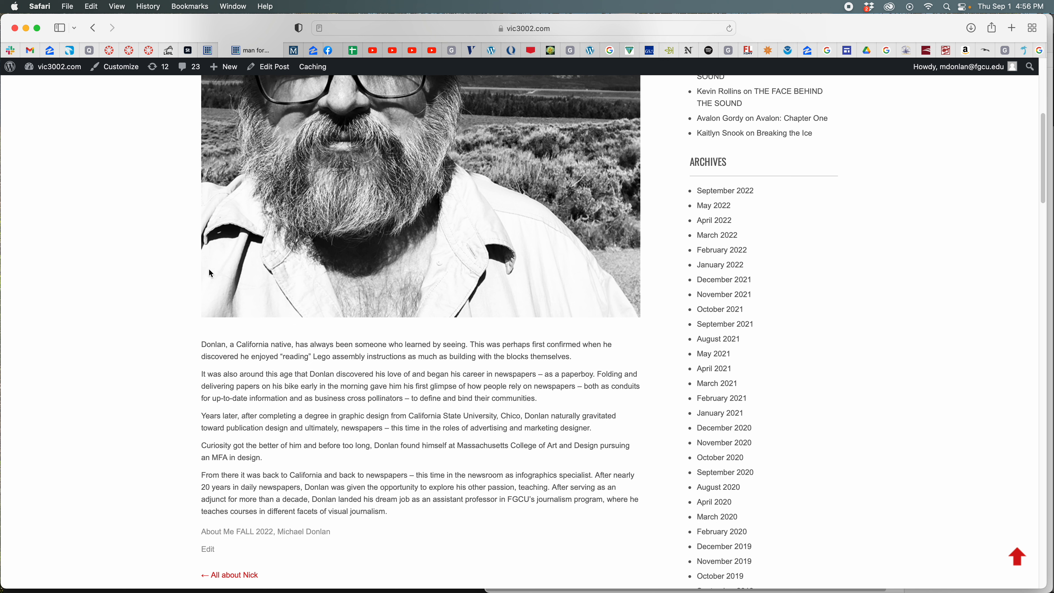
scroll(122, 366, "down", 5)
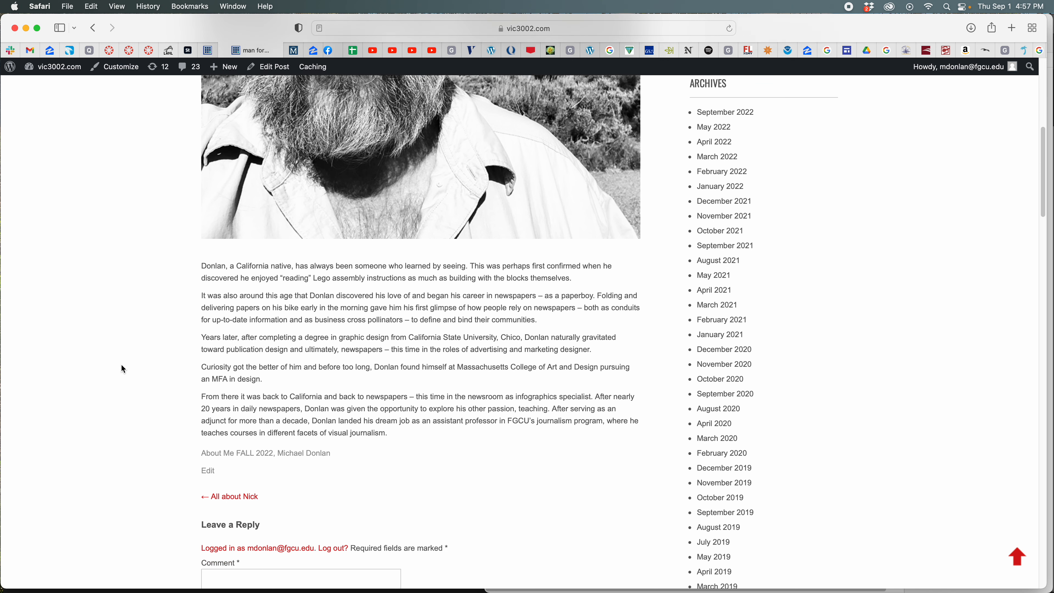
Recheck the published post, open the site's About Me FALL 2022 category page and check how the new post is listed there.
scroll(129, 373, "up", 10)
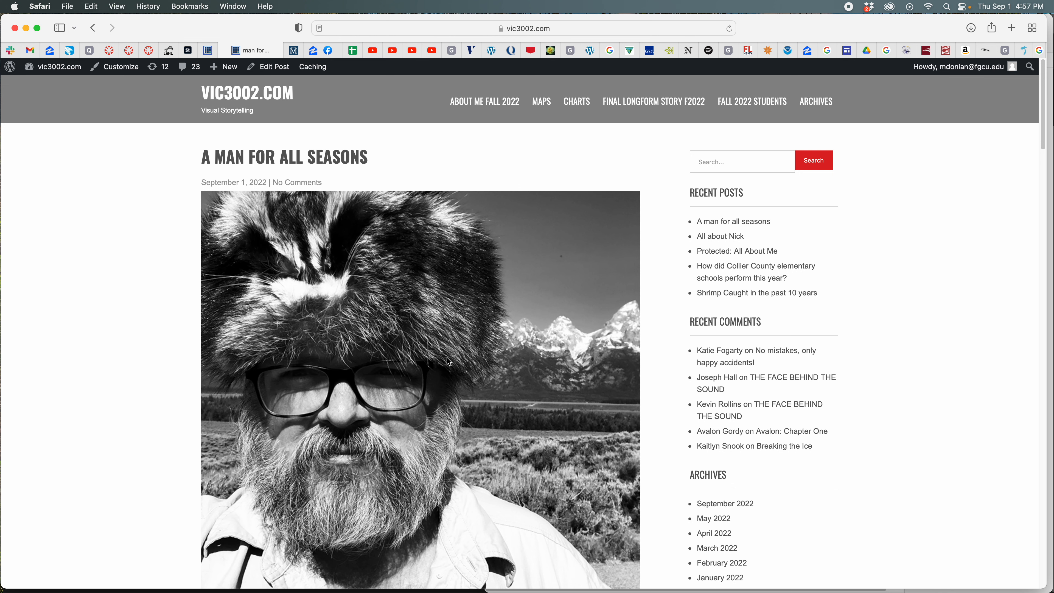
scroll(447, 377, "down", 5)
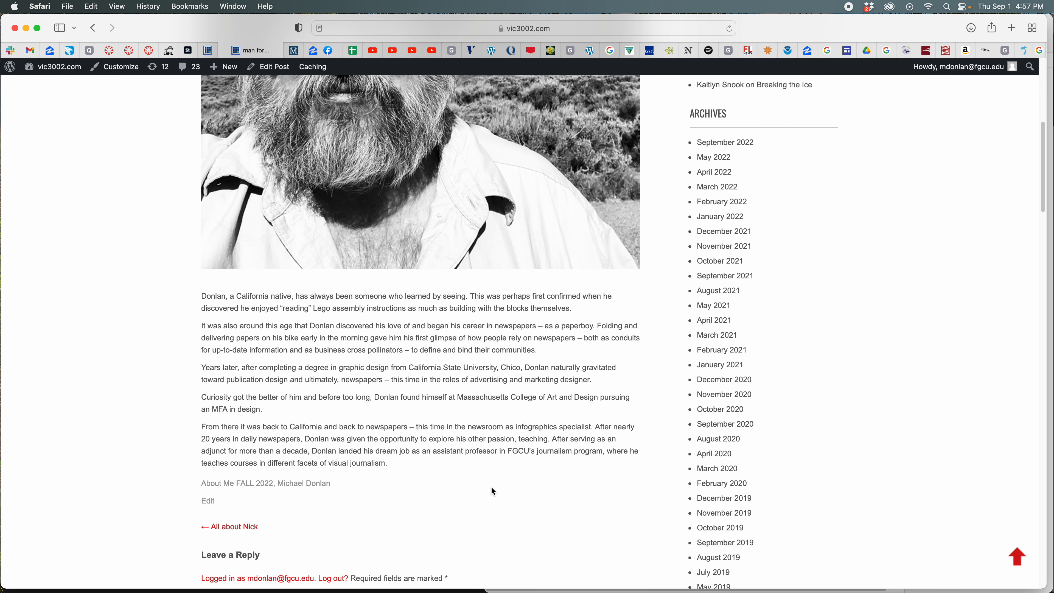
scroll(542, 357, "up", 10)
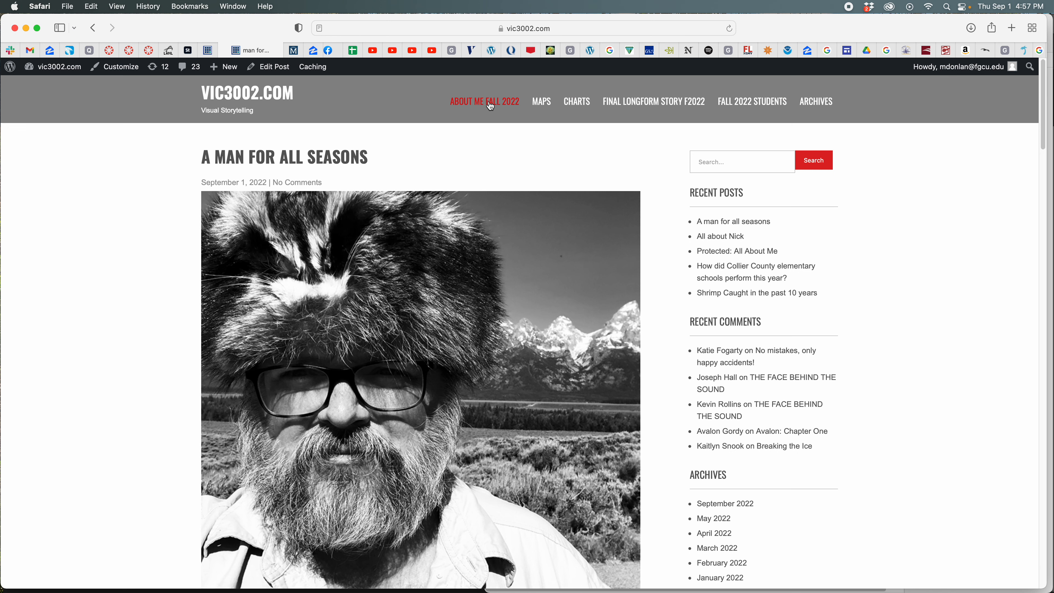
left_click(480, 106)
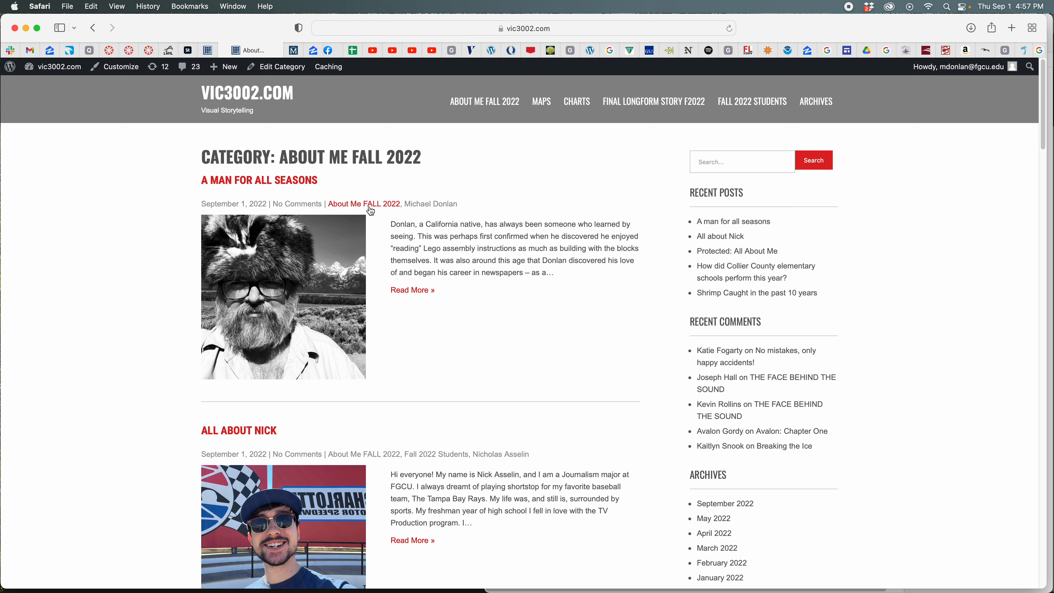
scroll(152, 382, "down", 3)
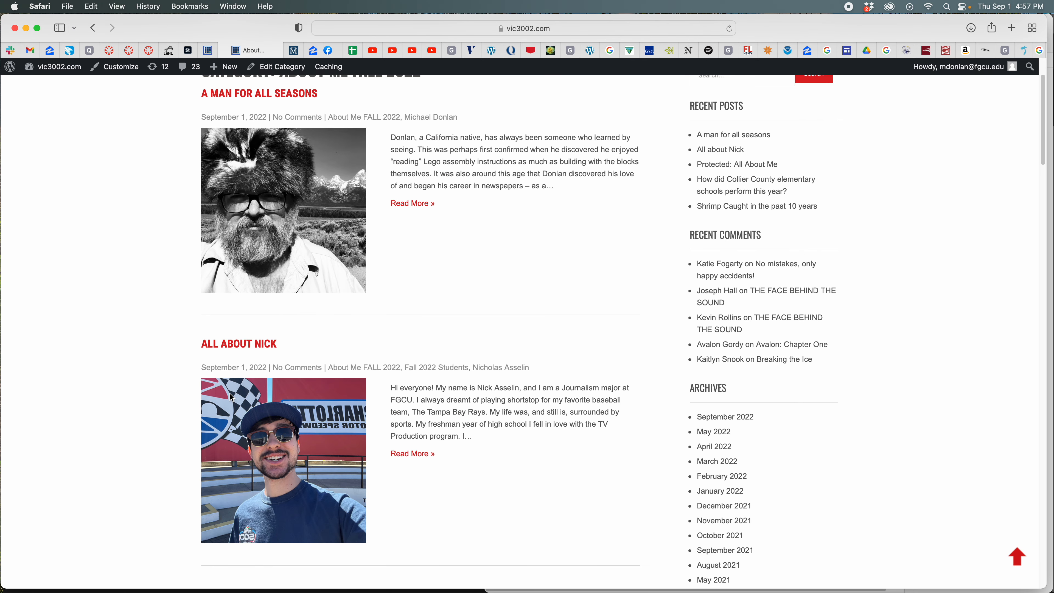
scroll(232, 398, "up", 3)
Open the author's own category page from the Fall 2022 Students list and look over the posts filed under it.
mouse_move(595, 103)
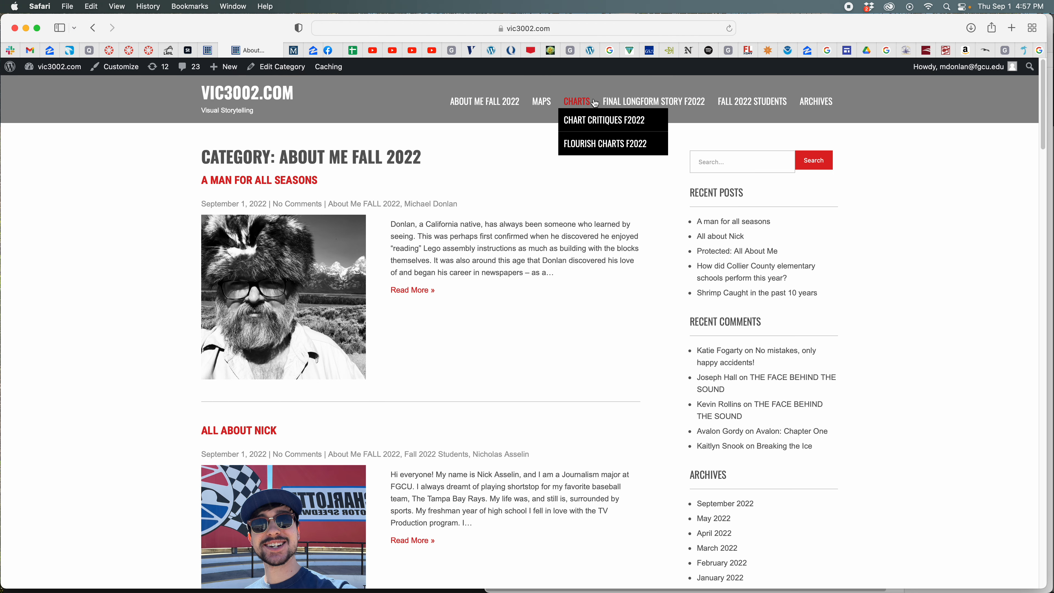
mouse_move(731, 103)
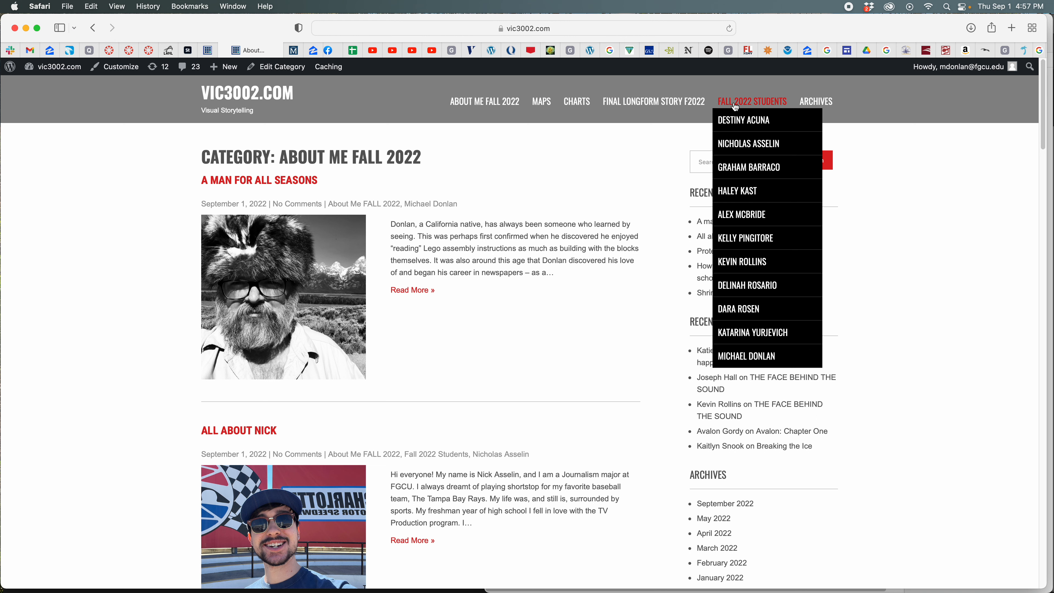
left_click(764, 358)
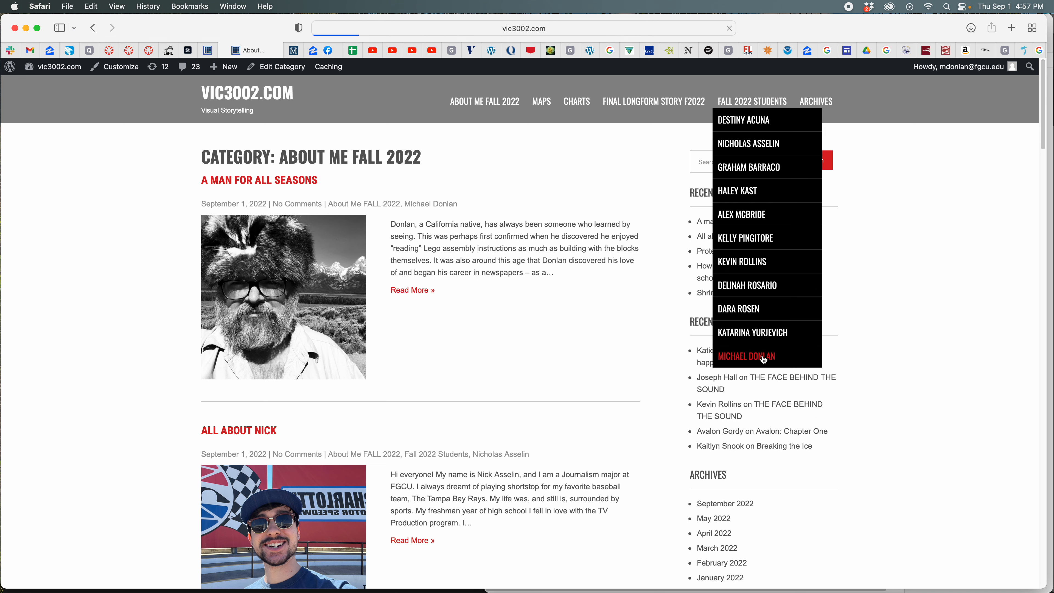
scroll(355, 336, "down", 5)
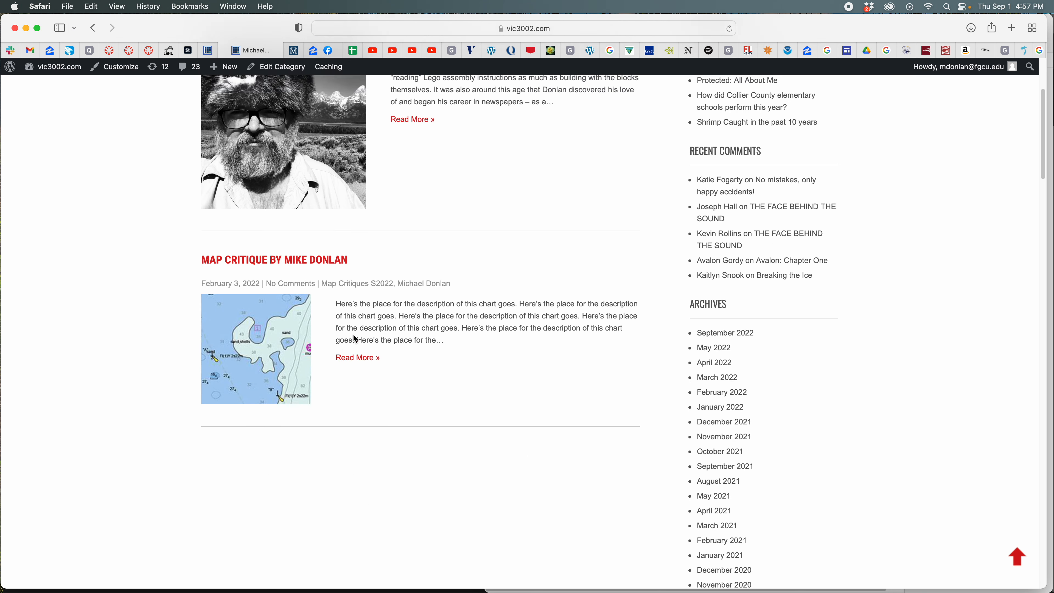
scroll(355, 338, "up", 5)
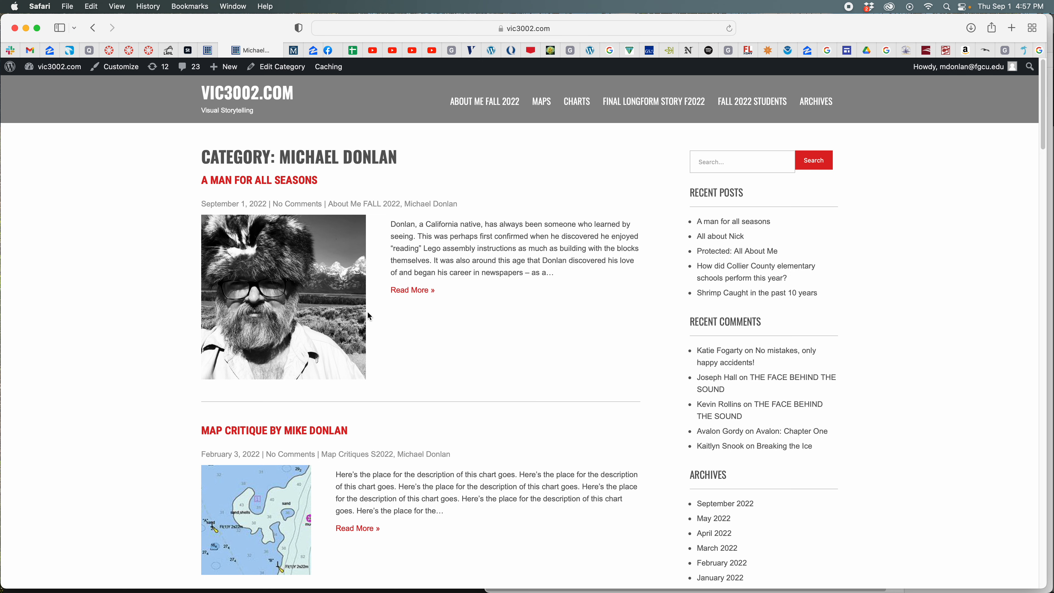
scroll(369, 317, "down", 1)
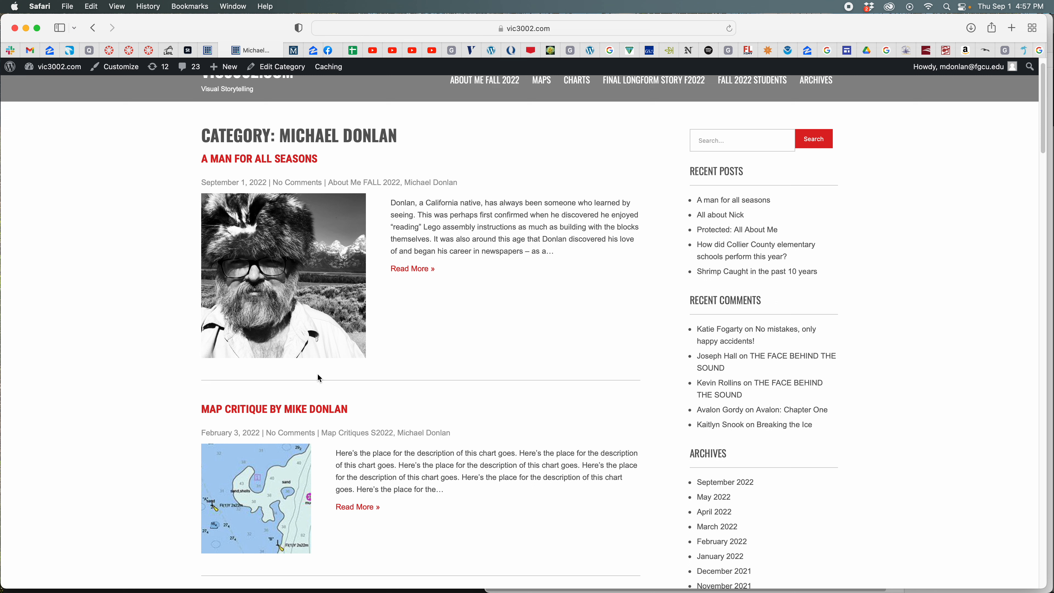